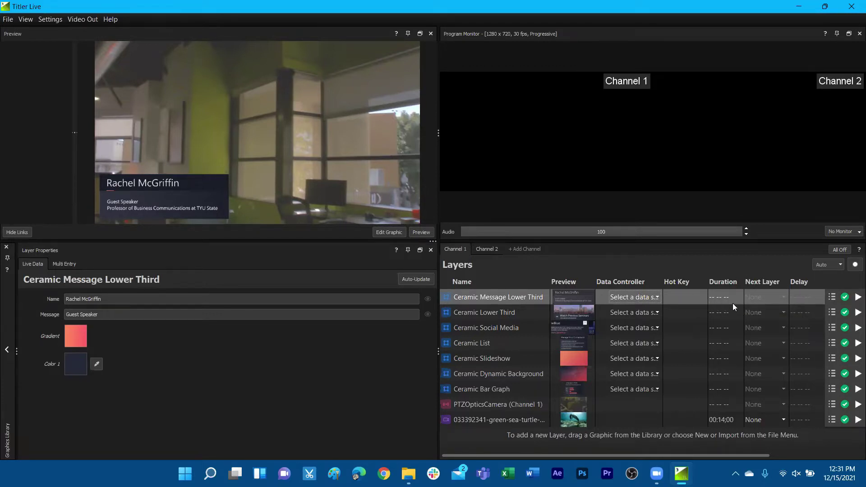
Step: Set Ceramic Message Lower Third's duration to 00:05;00 and test-play it to program output
double_click(721, 299)
left_click(737, 300)
left_click(725, 328)
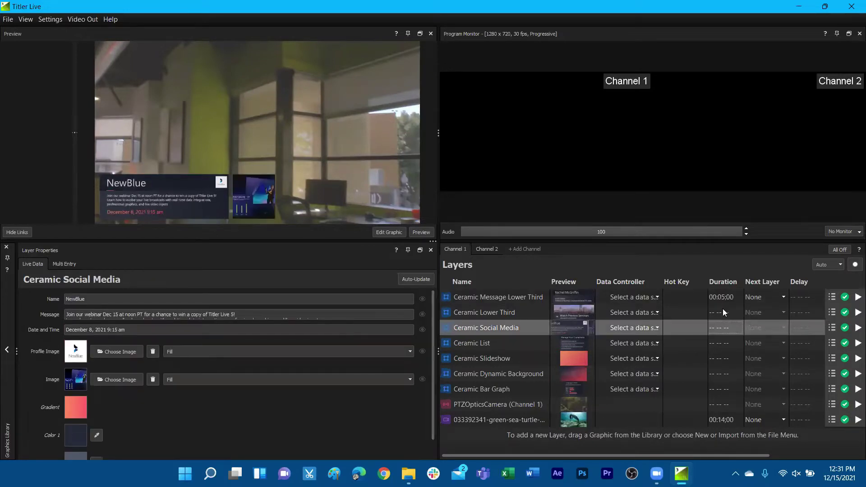
left_click(675, 298)
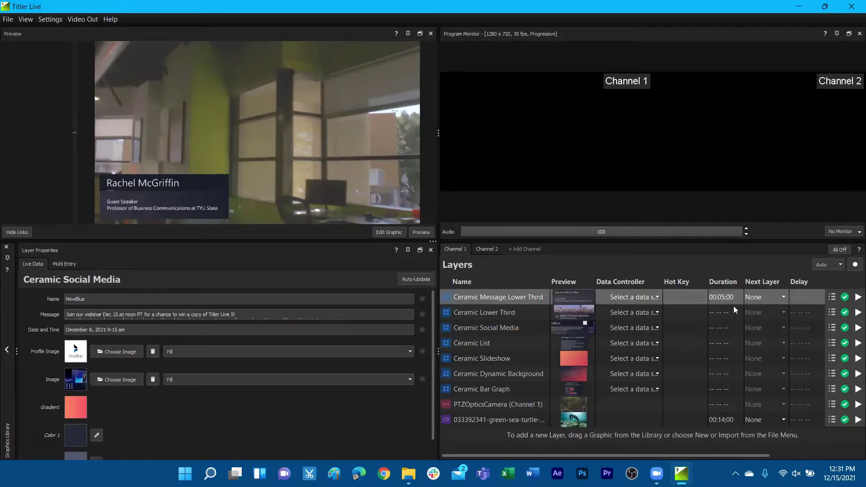
left_click(859, 297)
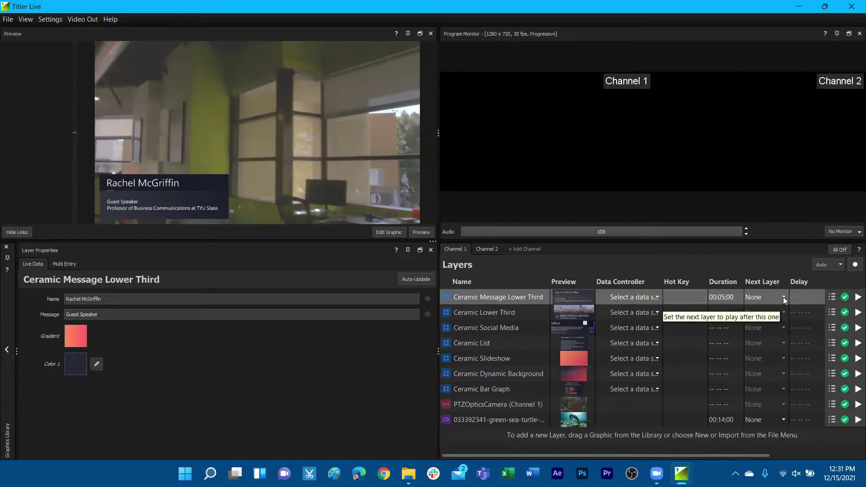
Step: Make Ceramic Lower Third the next layer after Ceramic Message Lower Third, then play it
left_click(784, 297)
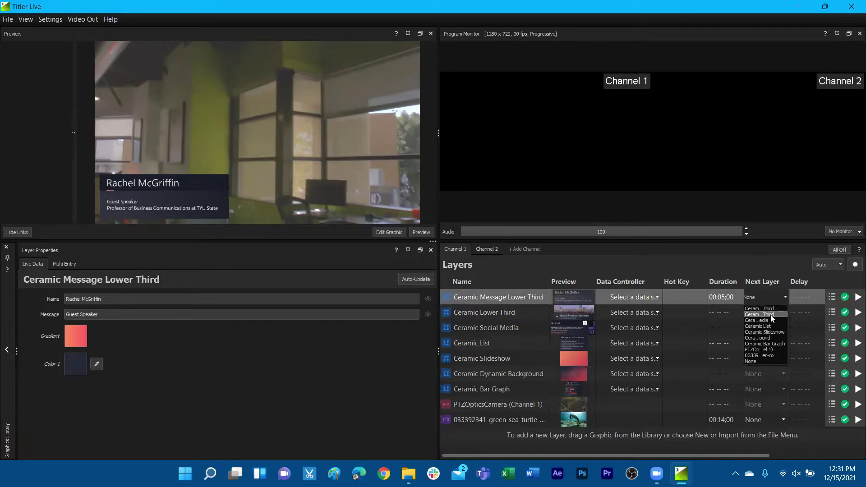
left_click(771, 314)
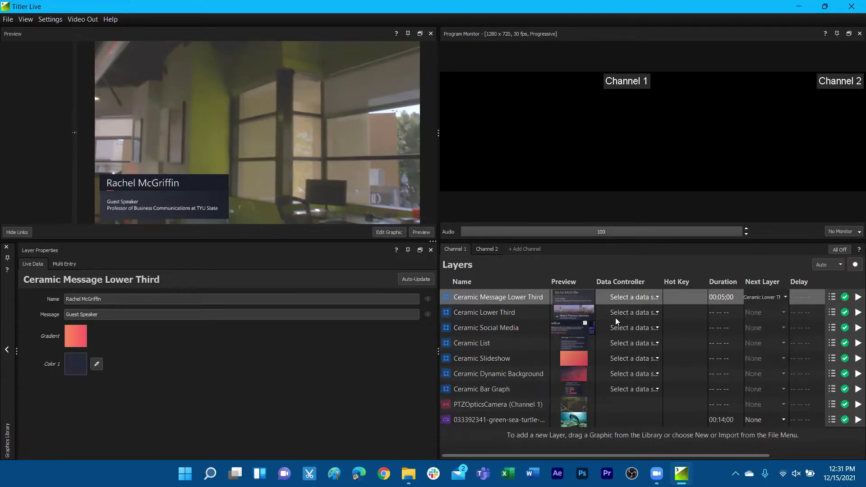
left_click(858, 297)
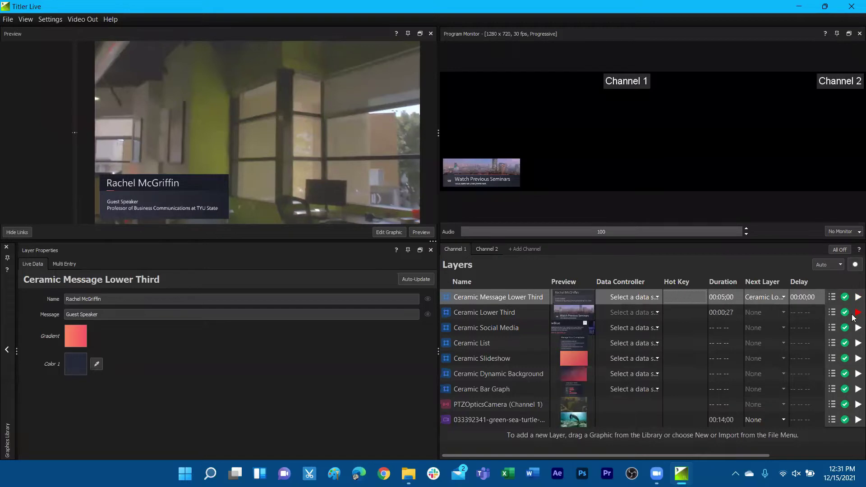
Step: Keep Ceramic Message Lower Third's delay before the next layer at 00:00;00
left_click(803, 298)
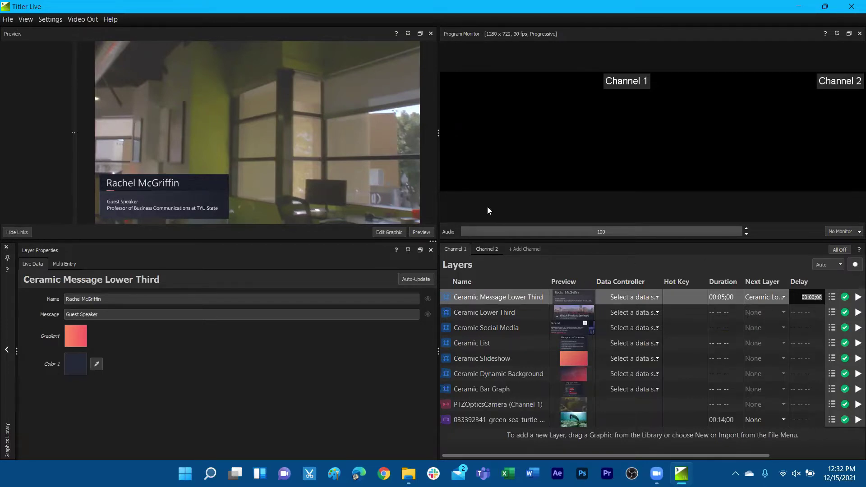
left_click(288, 348)
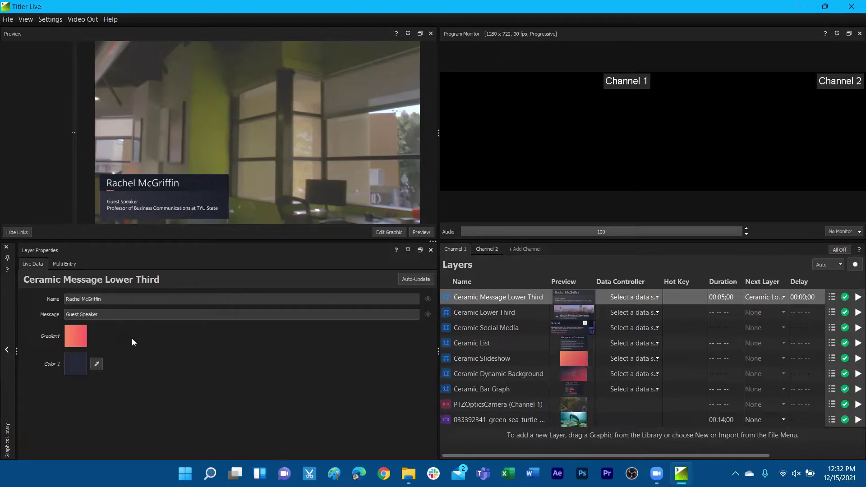
Step: Replace the Name field with a new speaker's name and the Message with 'newBlue Webinar'
left_click_drag(101, 299, 59, 289)
key("BackSpace")
left_click_drag(124, 311, 55, 315)
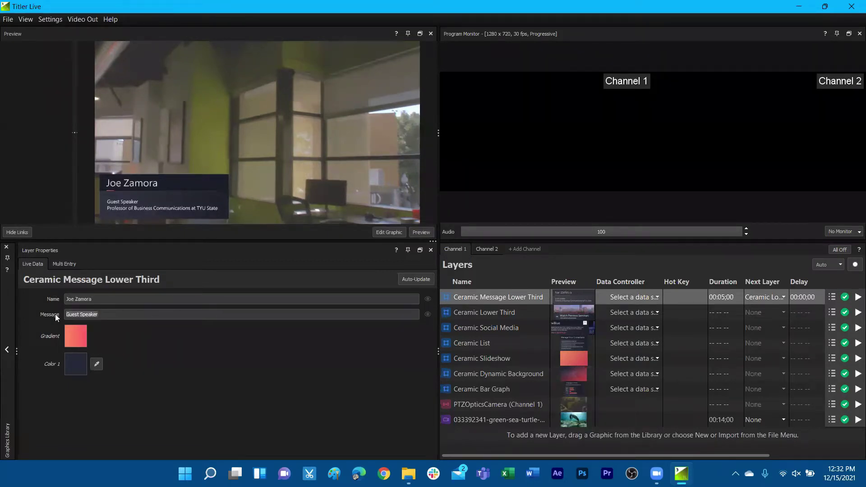
type("newBlue Webinar")
key("Return")
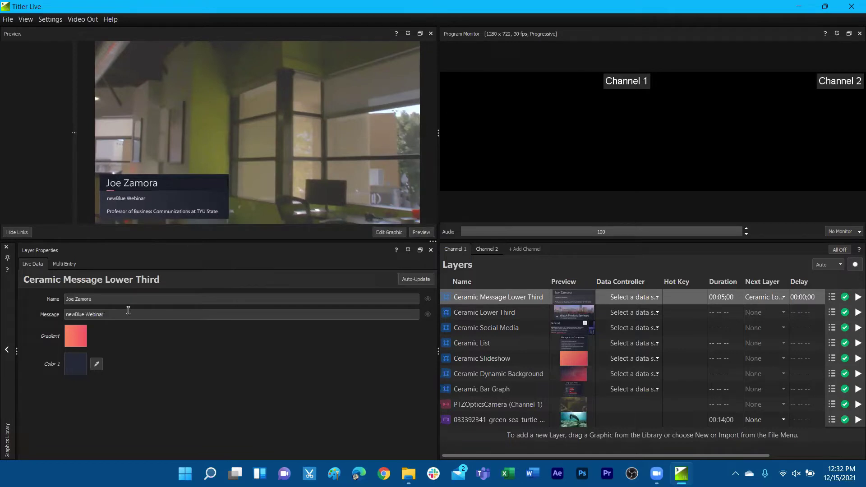
Step: Try pasting a professor title into the message, then undo back to 'newBlue Webinar'
key("ctrl+a")
type("Professor of Business Communications at TYU State")
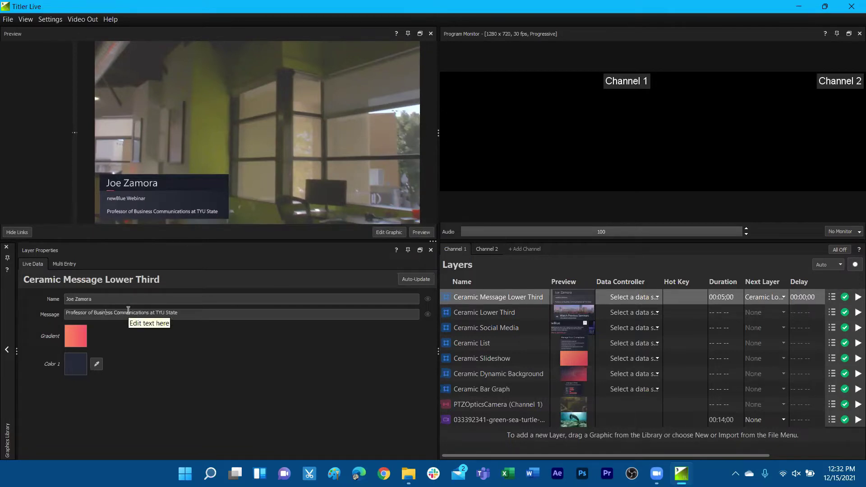
key("ctrl+a")
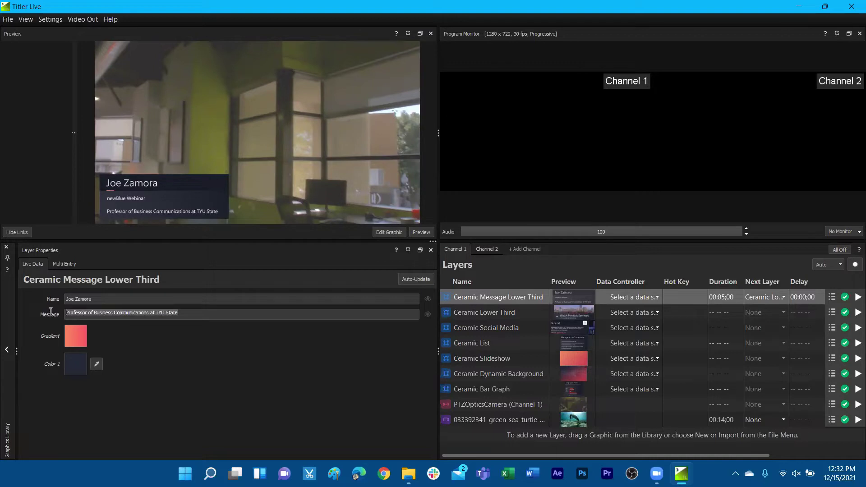
key("ctrl+z")
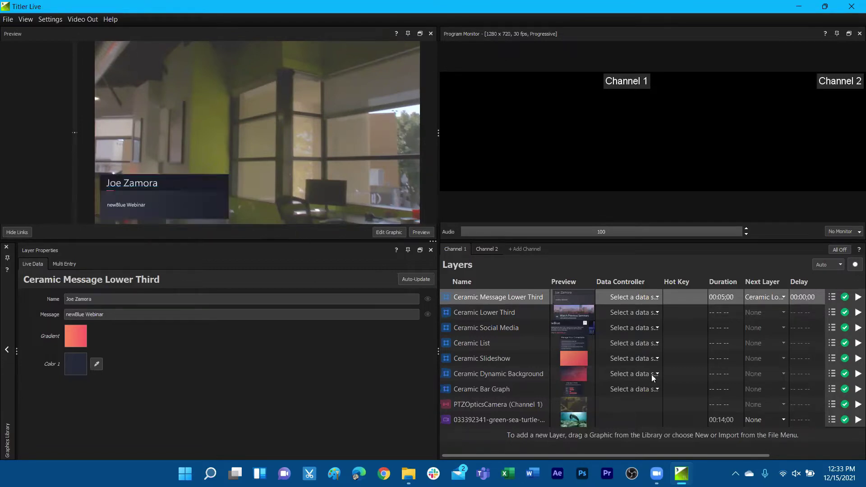
Step: Play the updated lower third, then clear the first layer's duration value
left_click(856, 298)
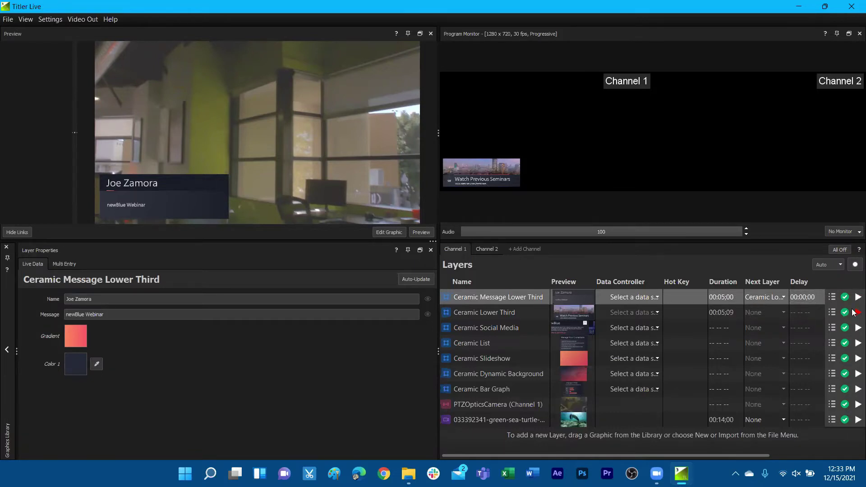
double_click(726, 298)
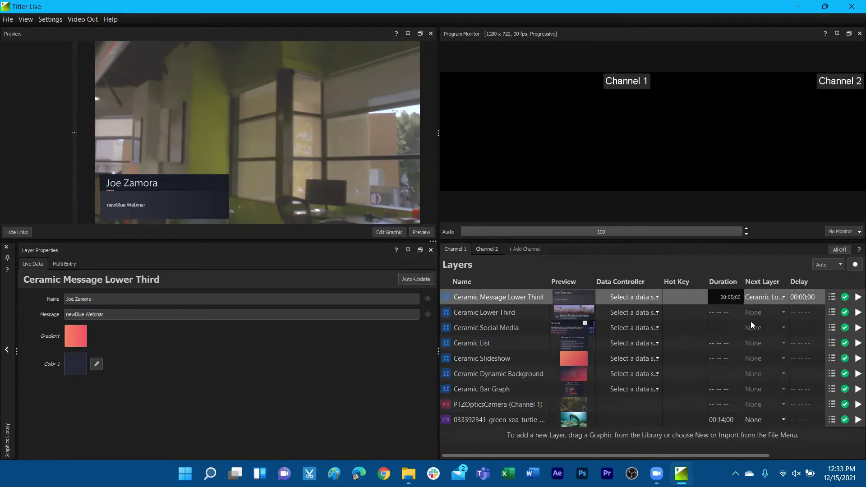
key("Return")
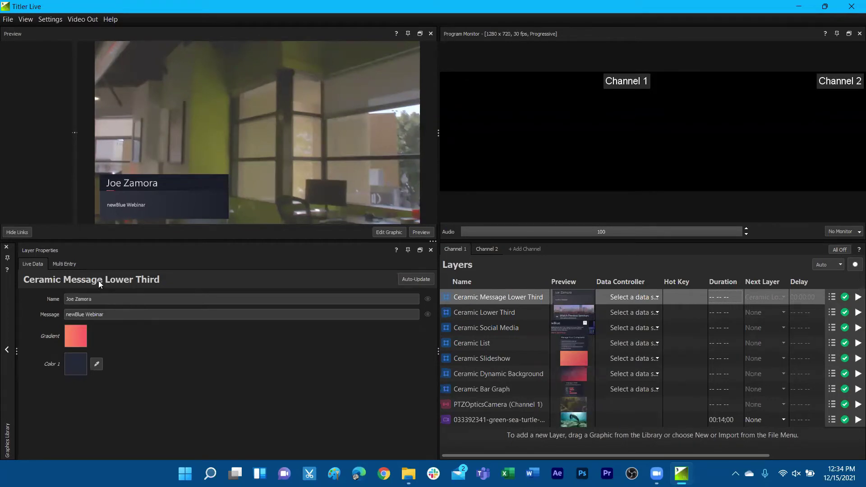
Step: Show the Multi Entry table for Ceramic Message Lower Third
left_click(70, 264)
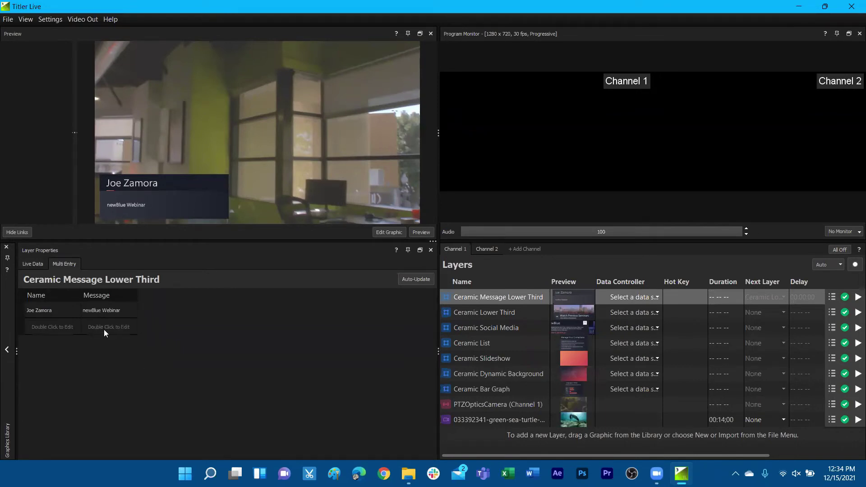
Step: Add a second Multi Entry row with another guest's name and the message 'Guest'
double_click(59, 327)
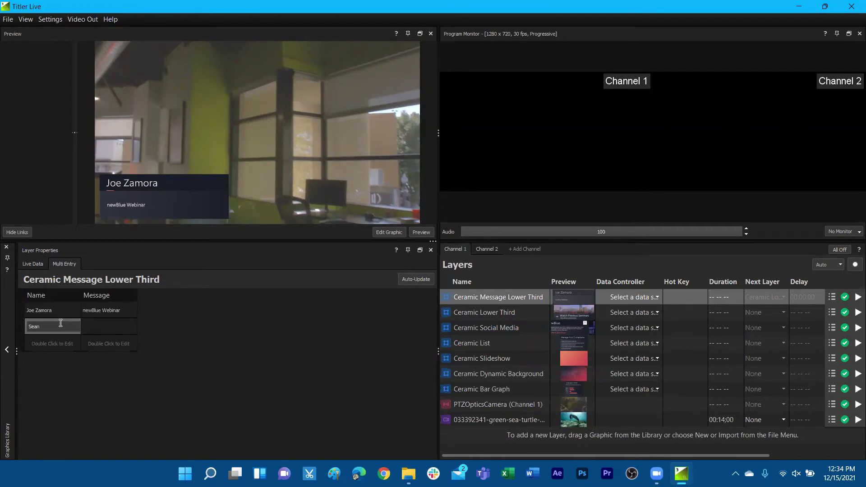
double_click(106, 327)
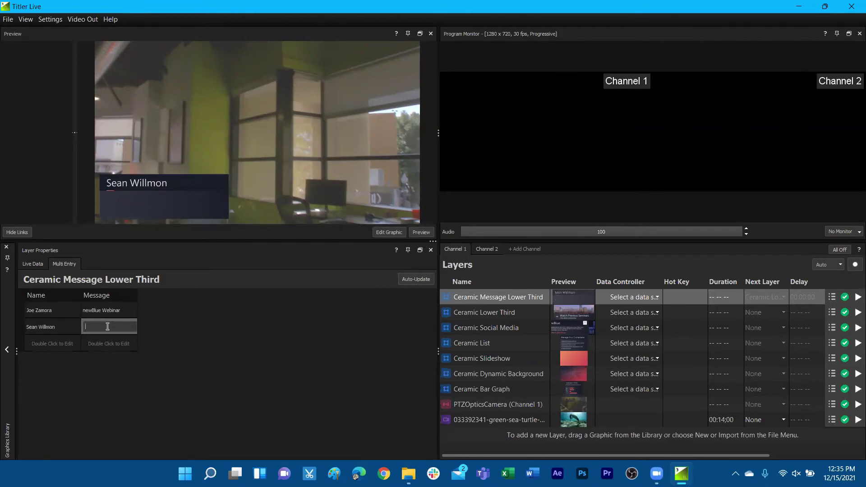
type("Guest")
key("Return")
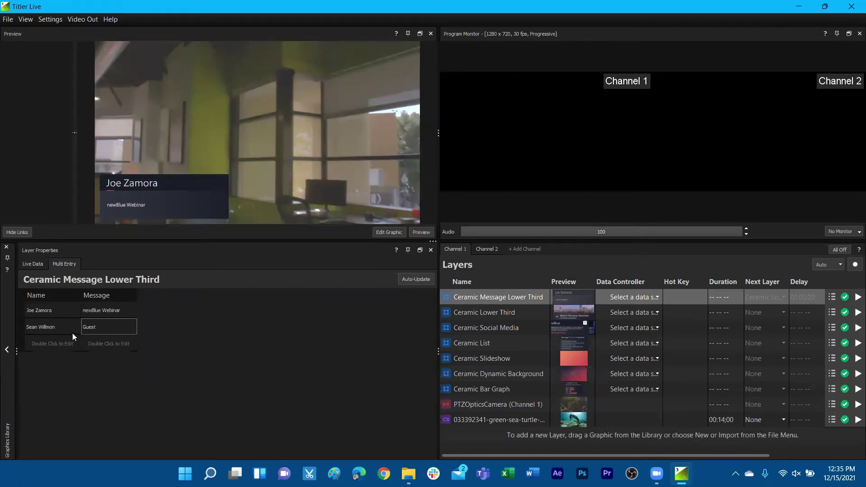
Step: Switch the preview between the Guest and newBlue Webinar entries, ending on newBlue Webinar
left_click(47, 326)
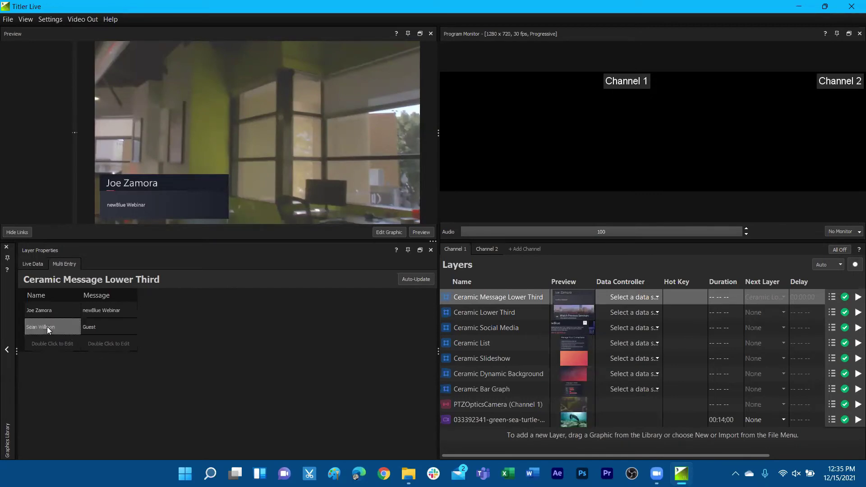
left_click(47, 308)
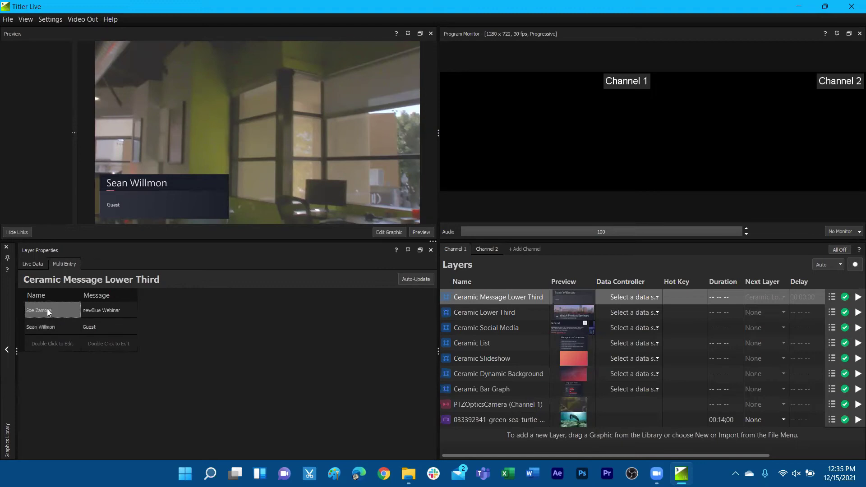
left_click(52, 324)
left_click(50, 311)
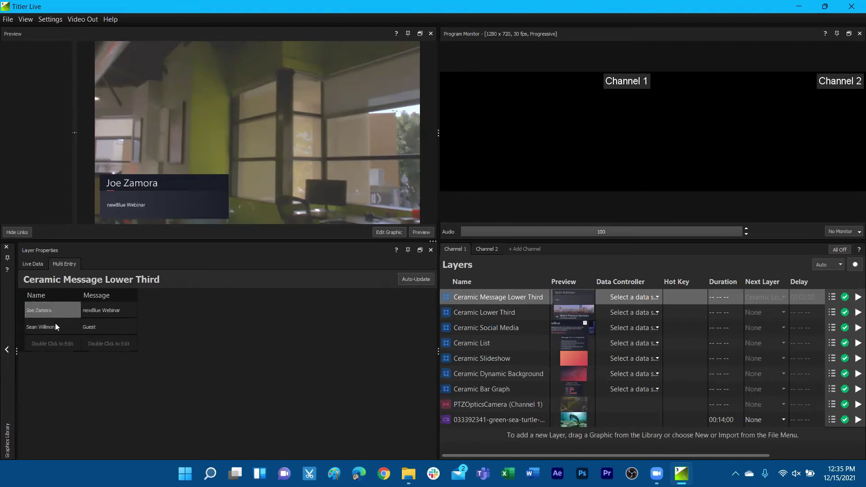
left_click(55, 325)
left_click(50, 311)
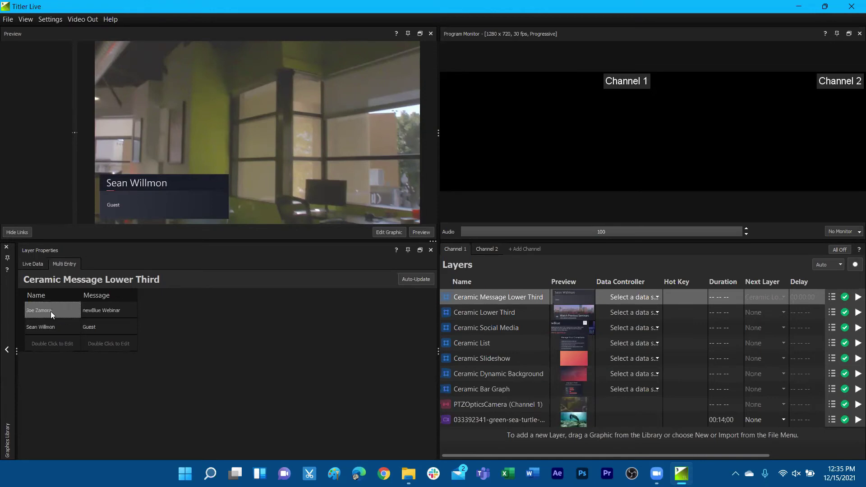
Step: Test-play the newBlue Webinar entry to program, take it off, and bring up Channel 2's options
left_click(857, 297)
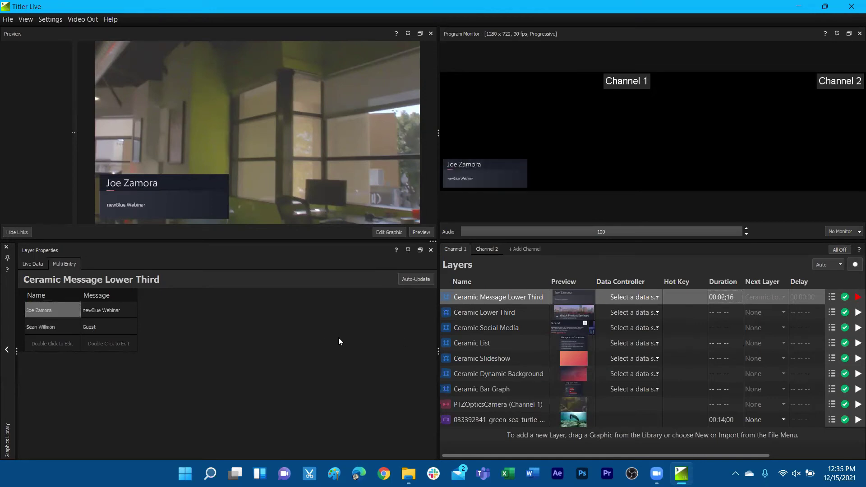
left_click(855, 300)
right_click(498, 251)
Step: Delete Channel 2, then play the lower third, switching it live to the Guest entry before stopping
left_click(508, 258)
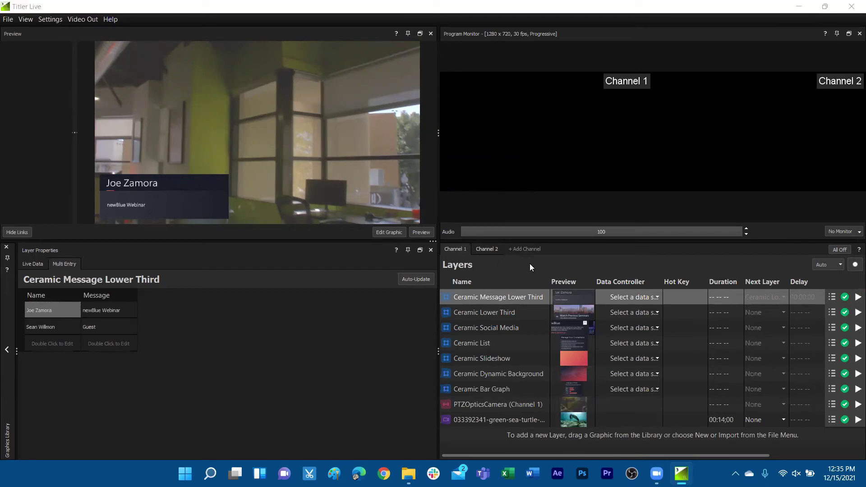
left_click(430, 249)
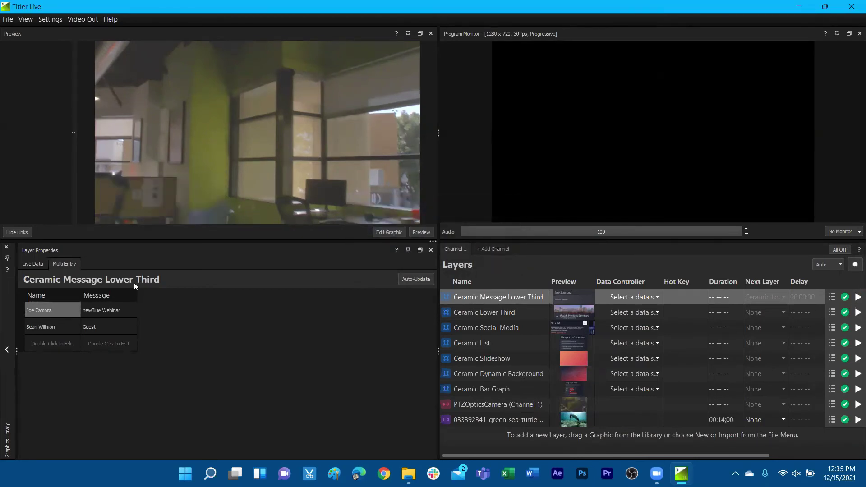
left_click(857, 298)
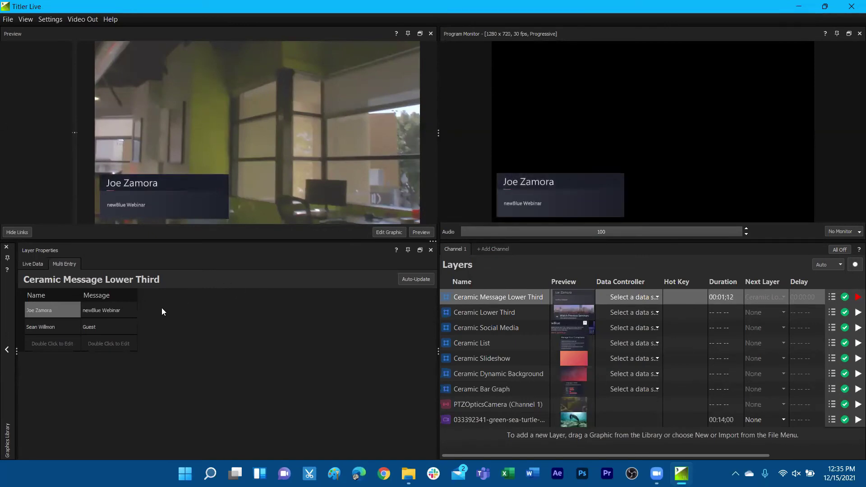
left_click(53, 328)
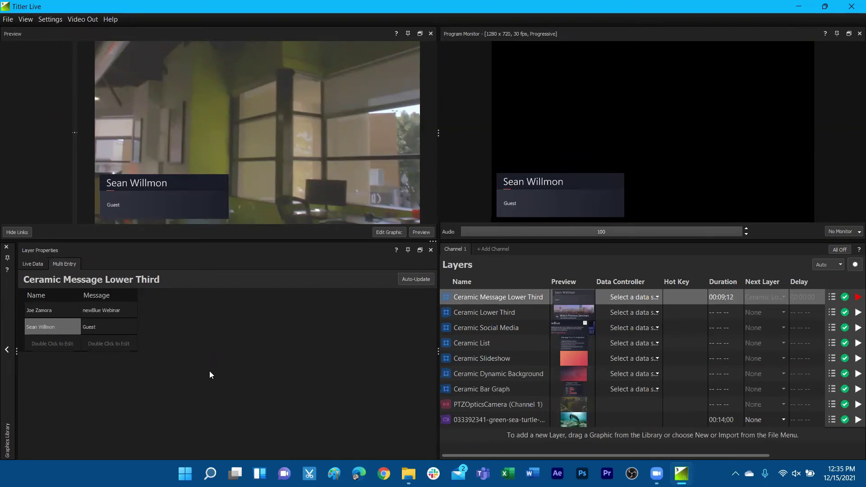
left_click(858, 297)
Step: Play the newBlue Webinar entry live again, then take it off program
left_click(65, 309)
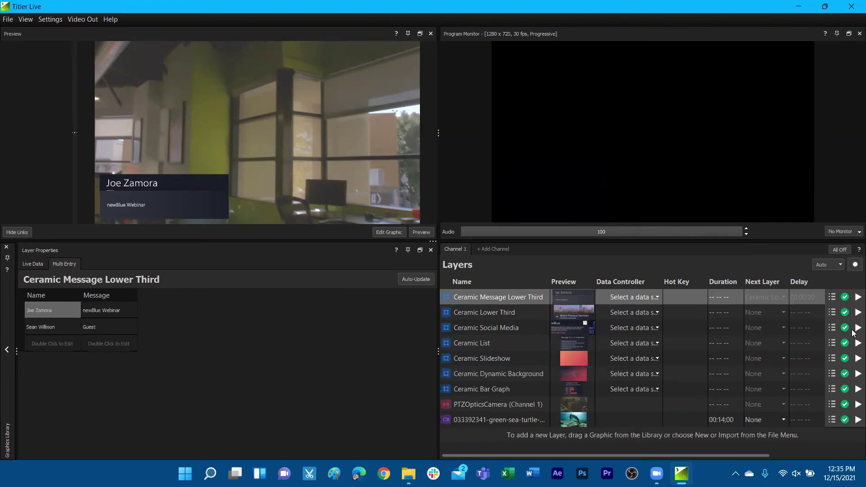
left_click(855, 297)
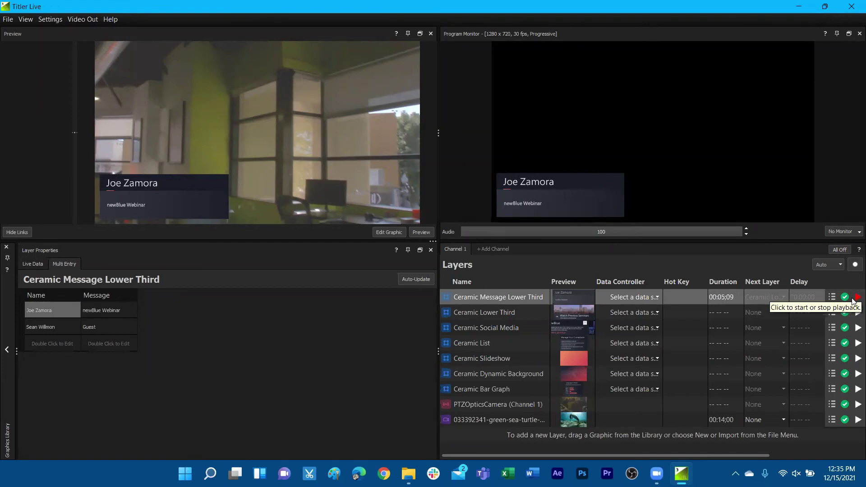
left_click(855, 297)
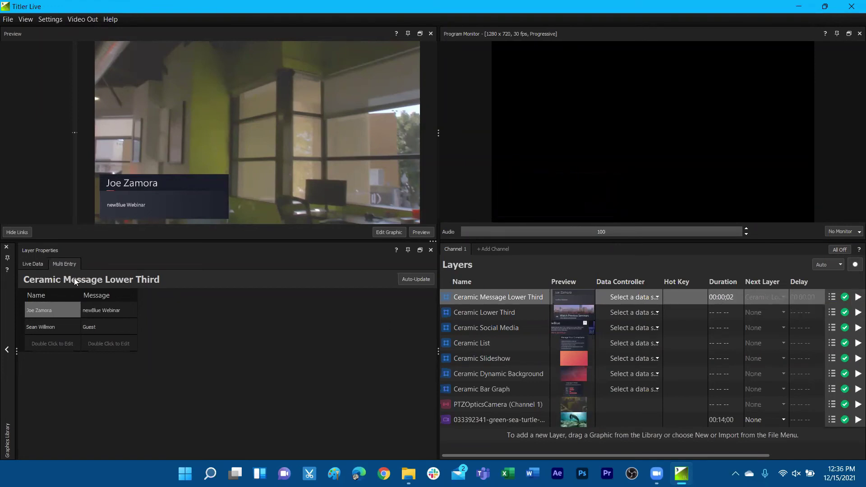
Step: Select the Guest row and play its lower third live on Channel 1
left_click(44, 327)
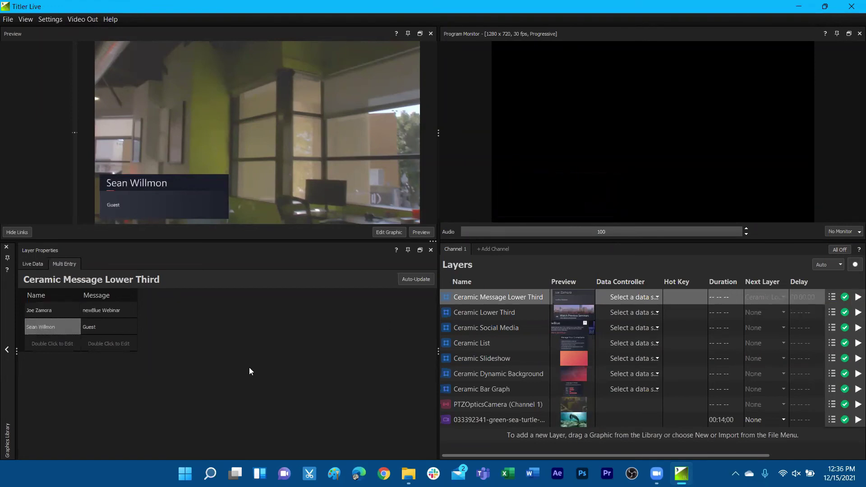
left_click(855, 298)
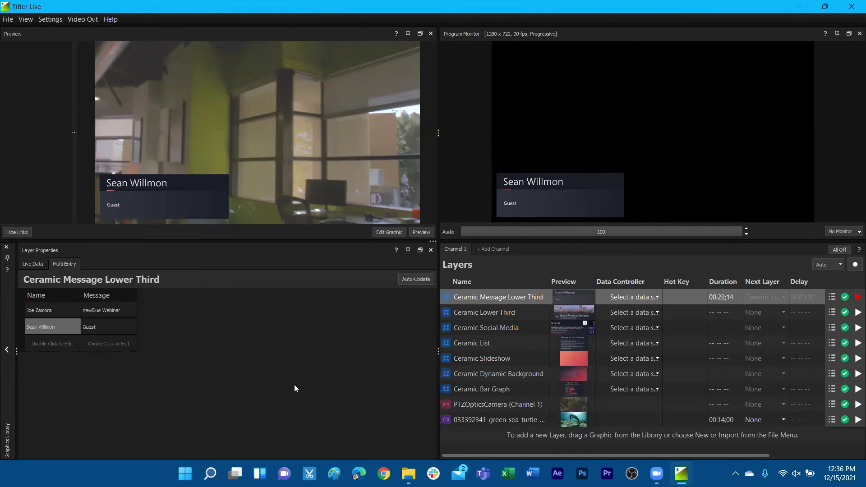
Step: Switch between the layer's Live Data fields and Multi Entry rows, finishing on the speaker name and 'Guest' message
left_click(36, 264)
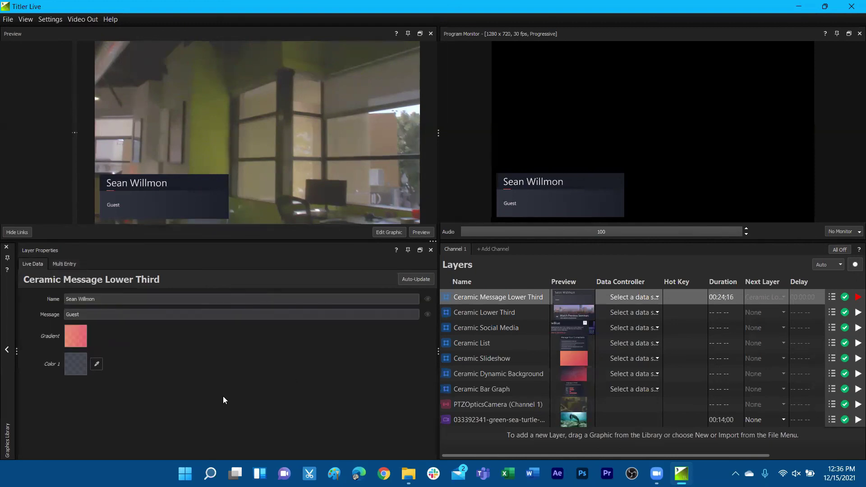
left_click(66, 264)
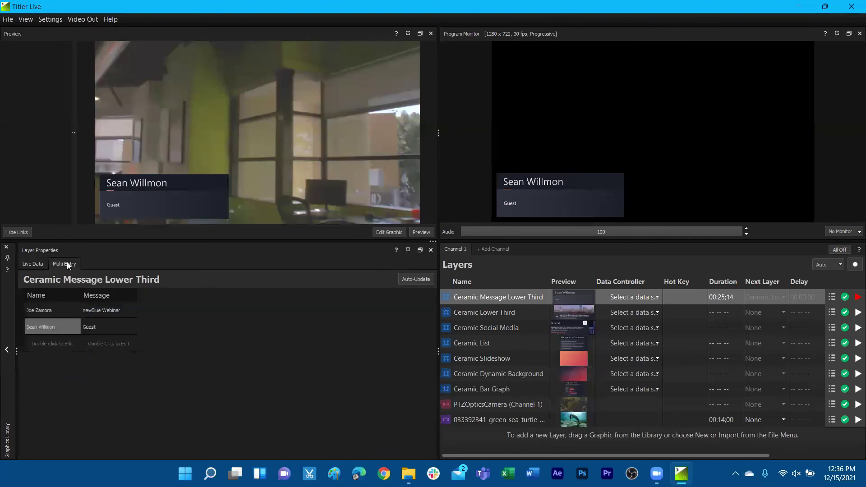
left_click(35, 265)
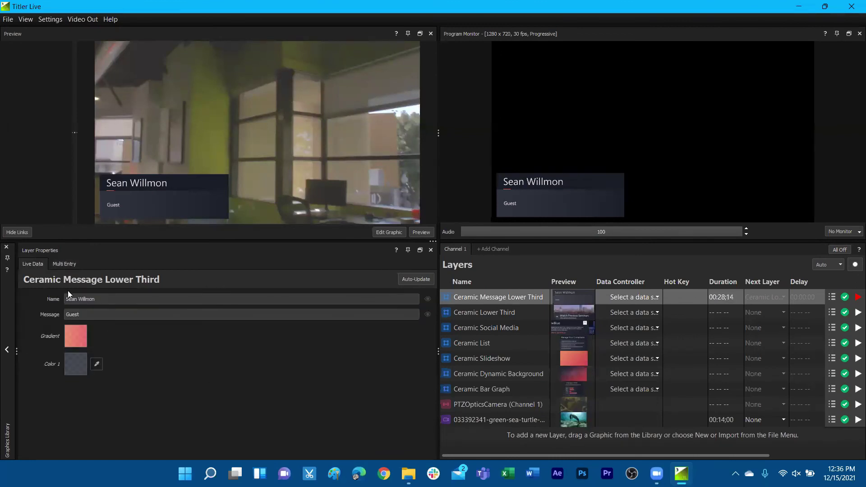
left_click(70, 264)
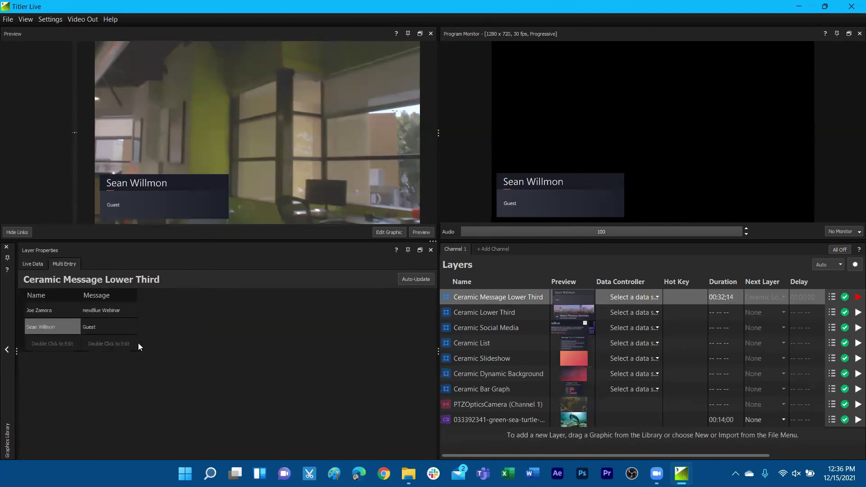
left_click(32, 265)
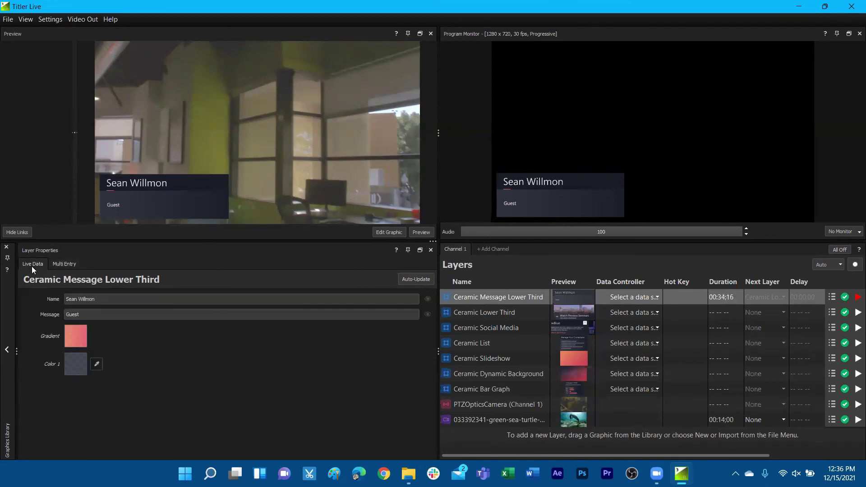
left_click(65, 266)
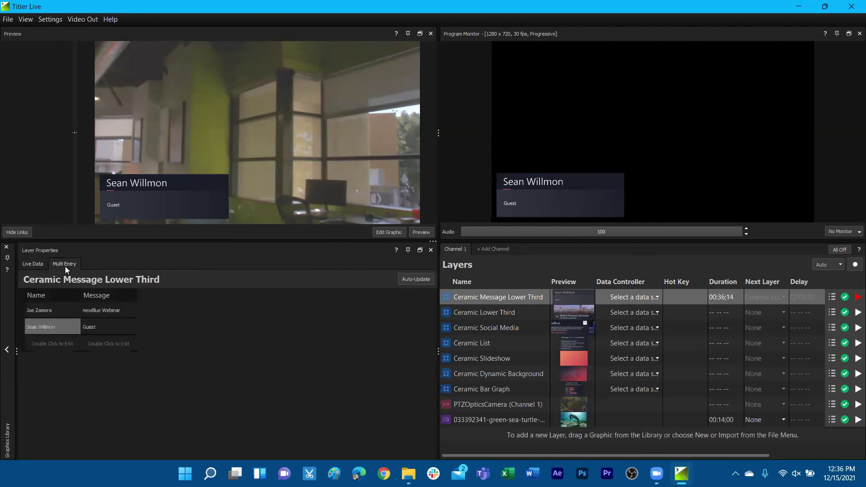
left_click(30, 265)
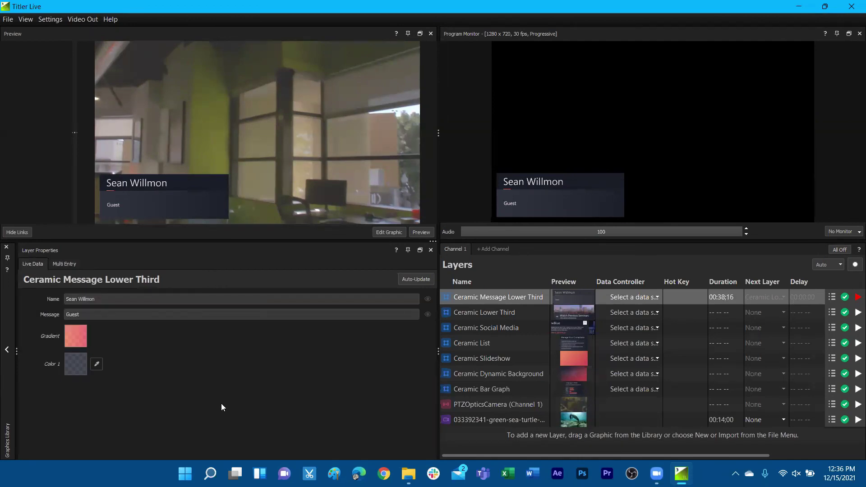